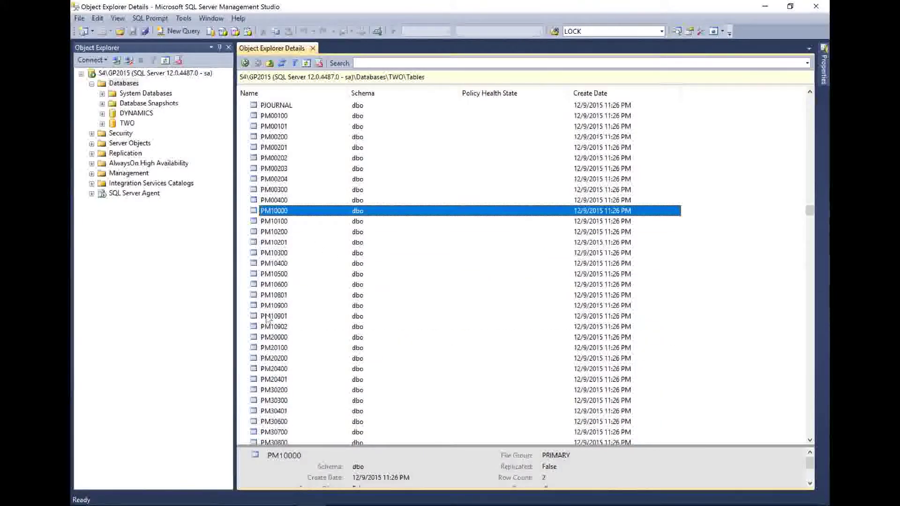
Expand the TWO database, browse its tables in Object Explorer, and collapse the Tables folder.
{"action": "left_click", "coordinate": [102, 124]}
{"action": "left_click", "coordinate": [140, 143]}
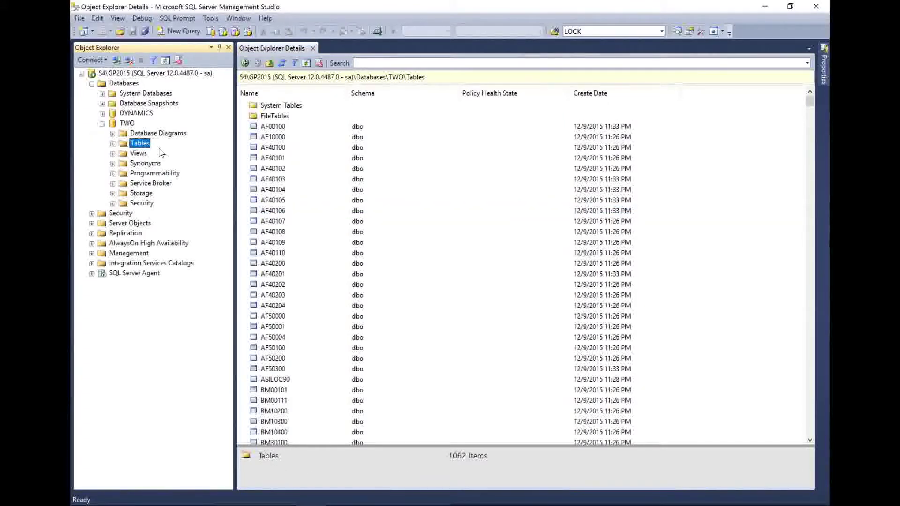
{"action": "left_click", "coordinate": [113, 144]}
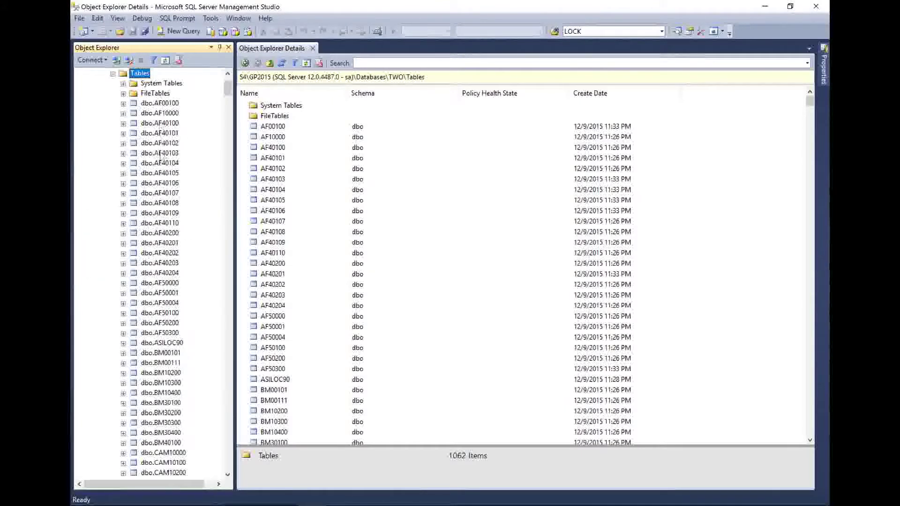
{"action": "left_click", "coordinate": [150, 174]}
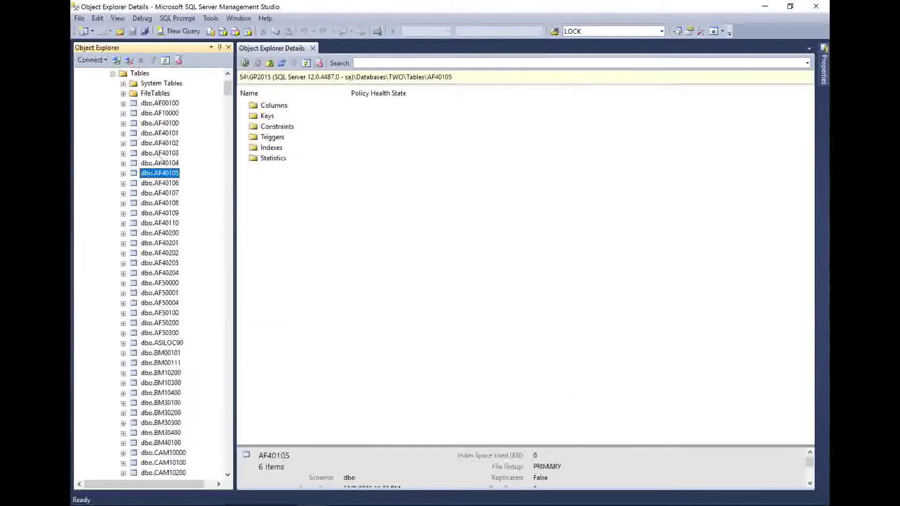
{"action": "scroll", "coordinate": [186, 246], "scroll_direction": "down", "scroll_amount": 15}
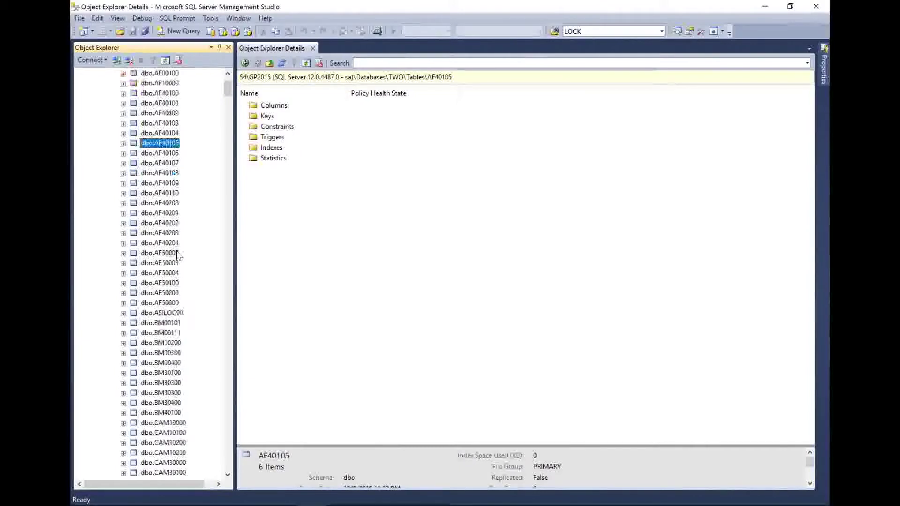
{"action": "scroll", "coordinate": [178, 253], "scroll_direction": "up", "scroll_amount": 15}
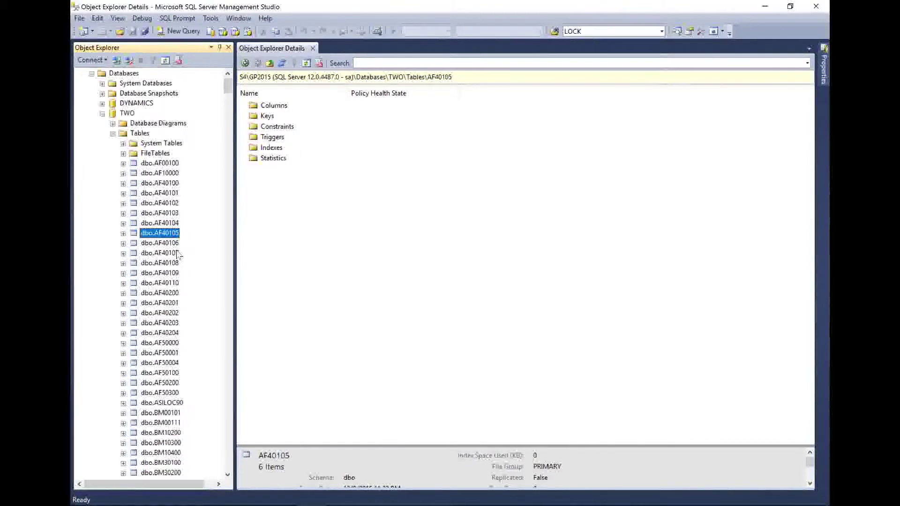
{"action": "left_click", "coordinate": [112, 134]}
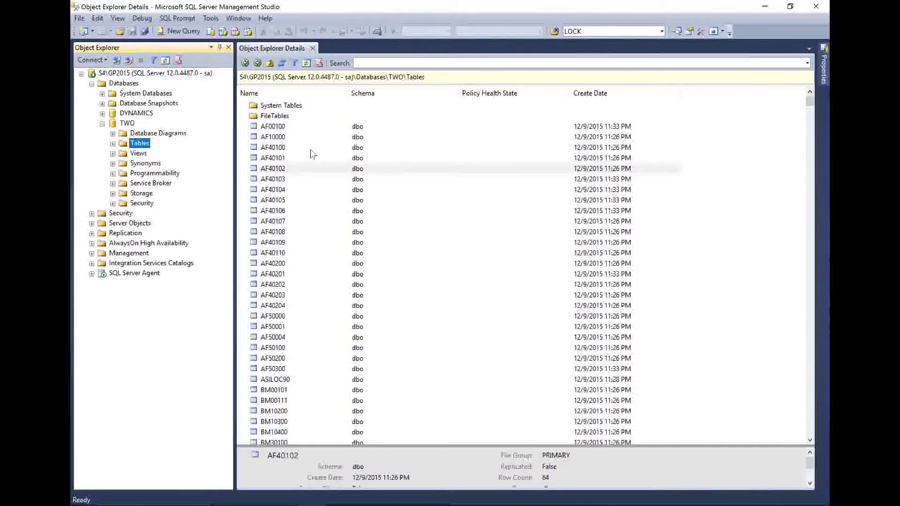
Search the TWO database for objects matching gl1000%.
{"action": "left_click", "coordinate": [476, 143]}
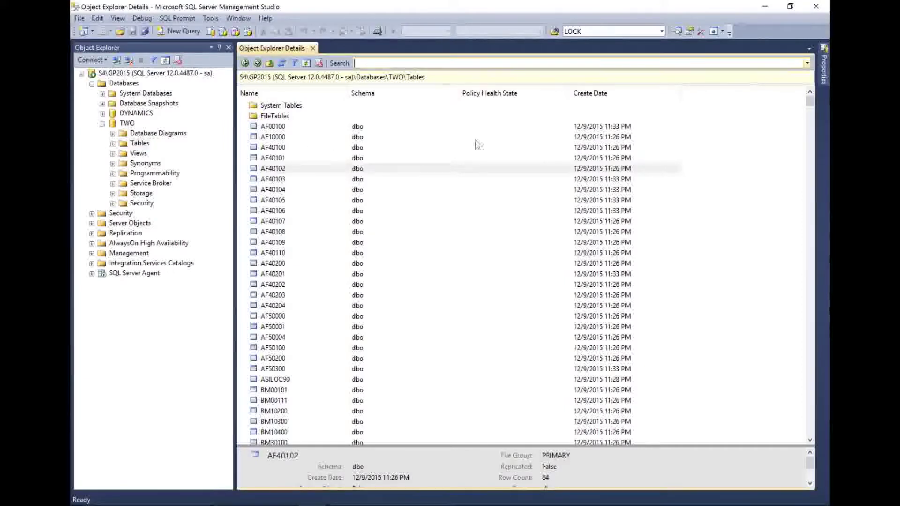
{"action": "type", "text": "gl"}
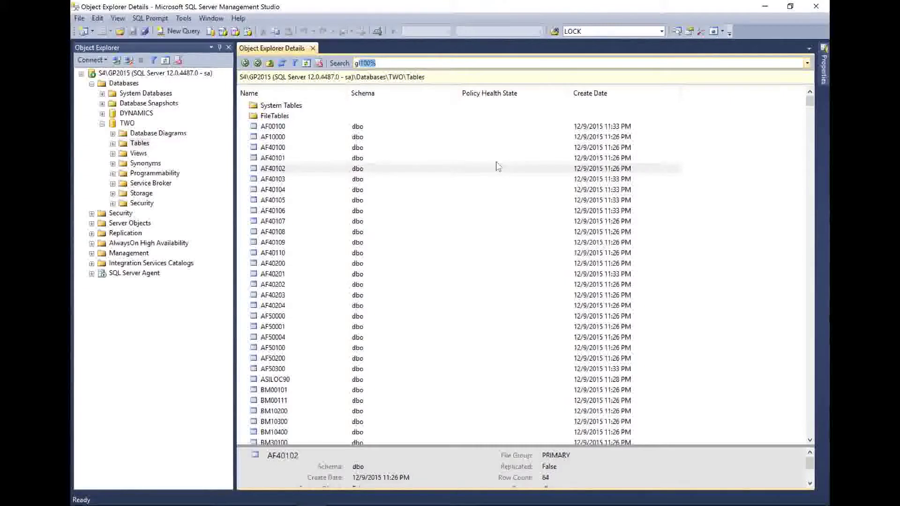
{"action": "type", "text": "1000"}
{"action": "key", "text": "Return"}
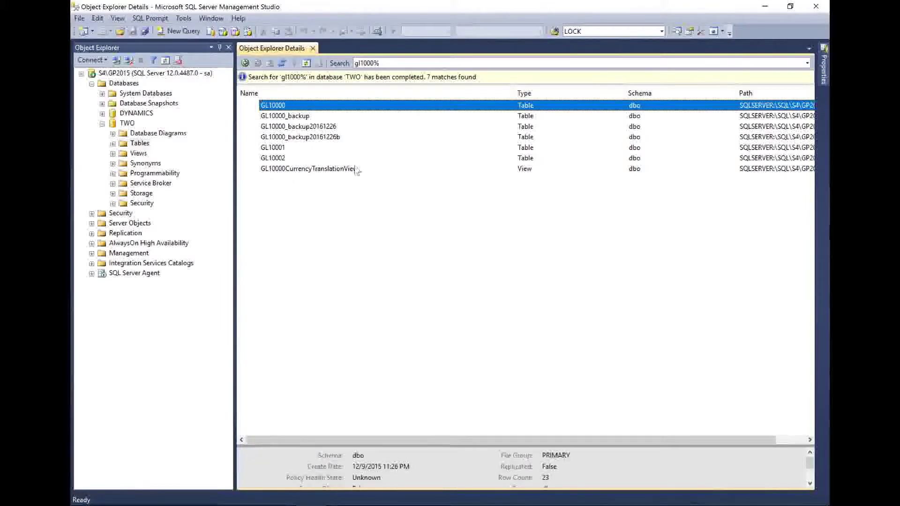
Open the Stored Procedures folder under Programmability in the TWO database.
{"action": "left_click", "coordinate": [149, 173]}
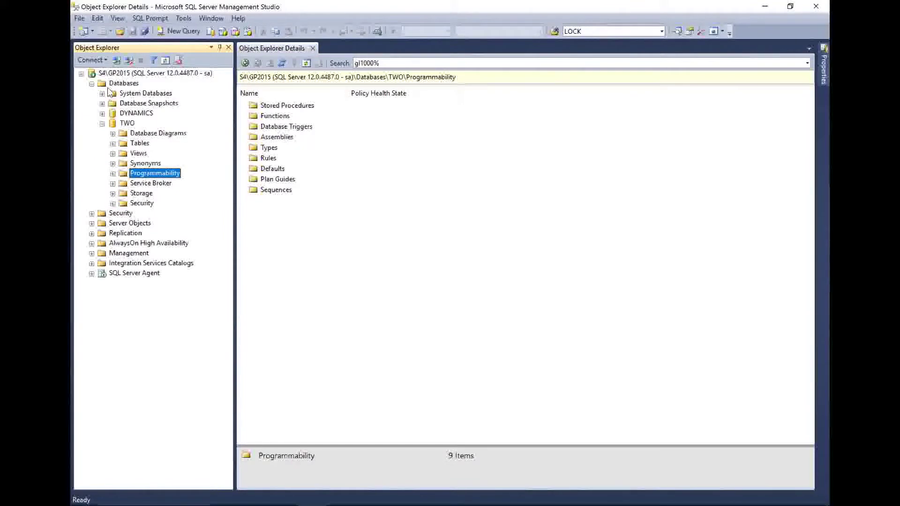
{"action": "key", "text": "Right"}
{"action": "key", "text": "Down"}
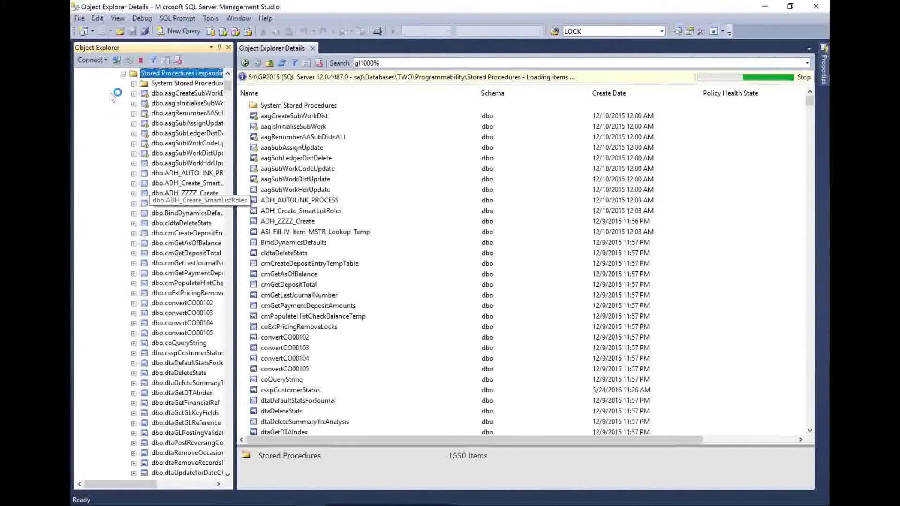
Search the TWO database for stored procedures matching tagltrans%.
{"action": "left_click", "coordinate": [295, 252]}
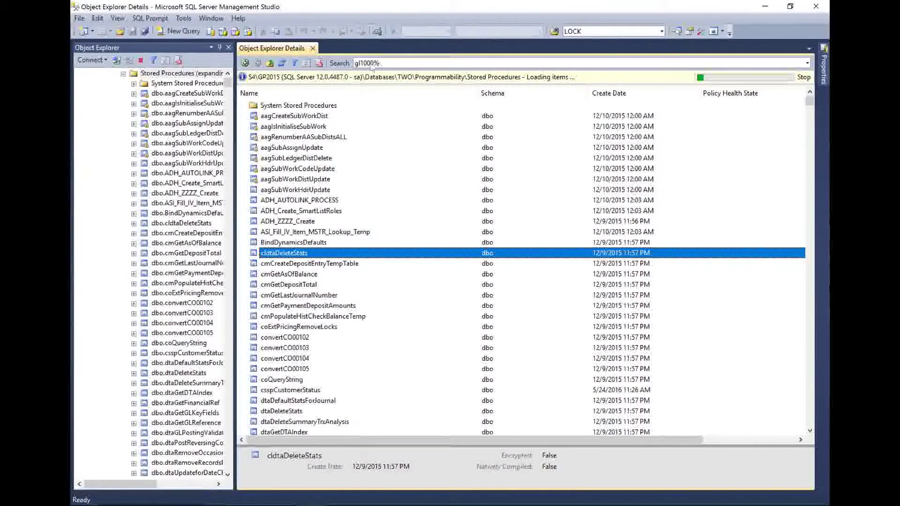
{"action": "left_click", "coordinate": [386, 64]}
{"action": "double_click", "coordinate": [386, 64]}
{"action": "type", "text": "tagltrans"}
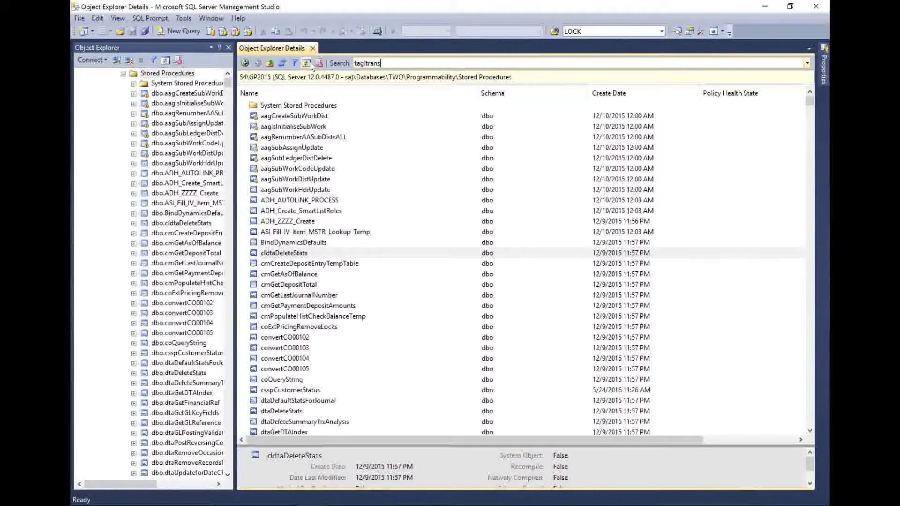
{"action": "type", "text": "%"}
{"action": "key", "text": "Return"}
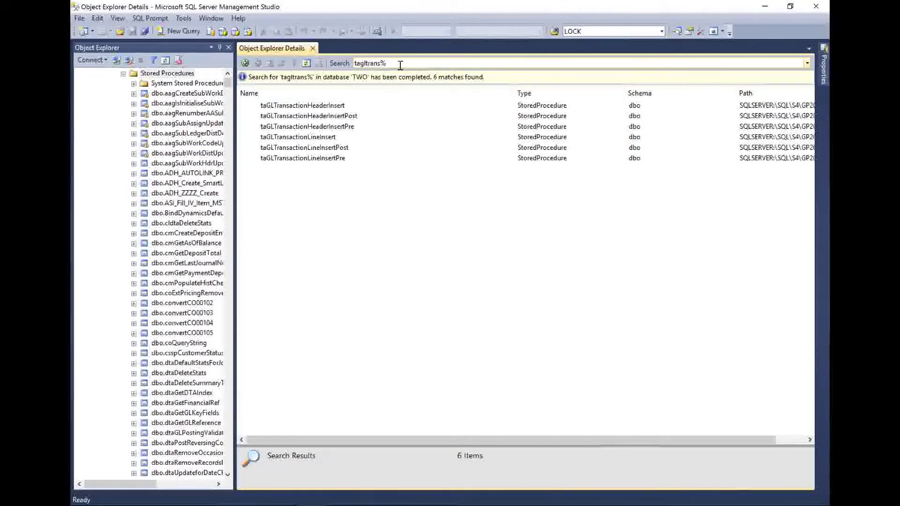
{"action": "left_click_drag", "start_coordinate": [393, 65], "coordinate": [333, 67]}
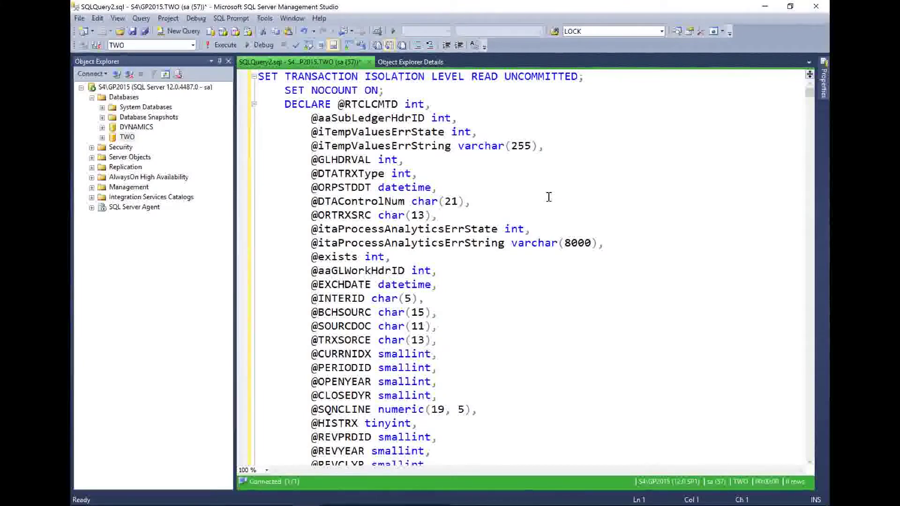
{"action": "key", "text": "F5"}
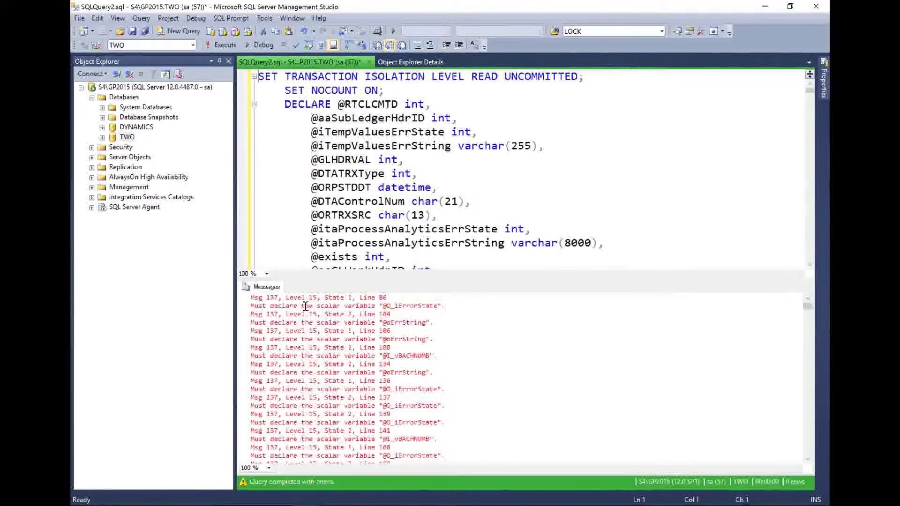
{"action": "double_click", "coordinate": [323, 389]}
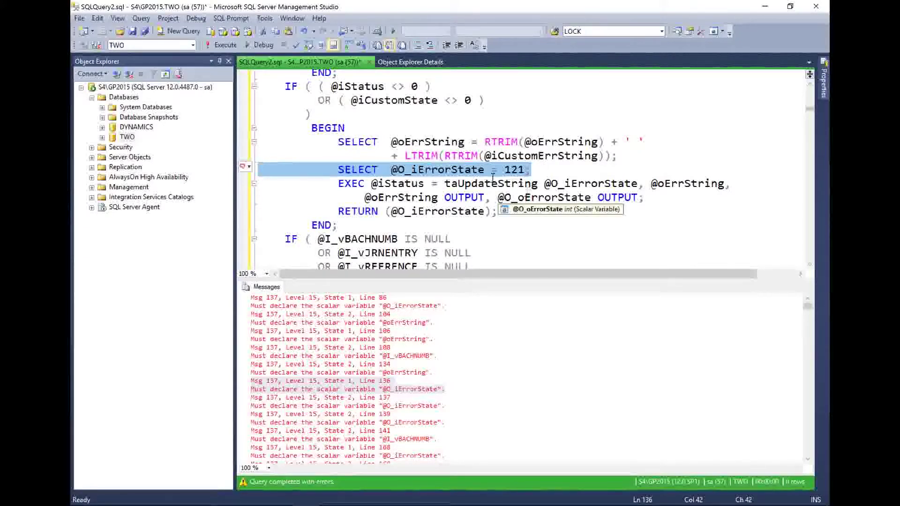
Enable line numbers for all languages in the text editor options.
{"action": "left_click", "coordinate": [265, 18]}
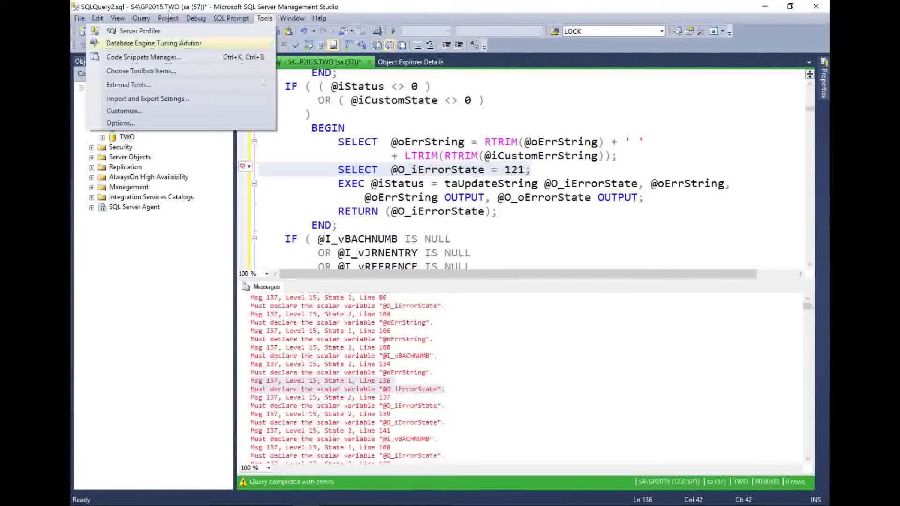
{"action": "left_click", "coordinate": [217, 124]}
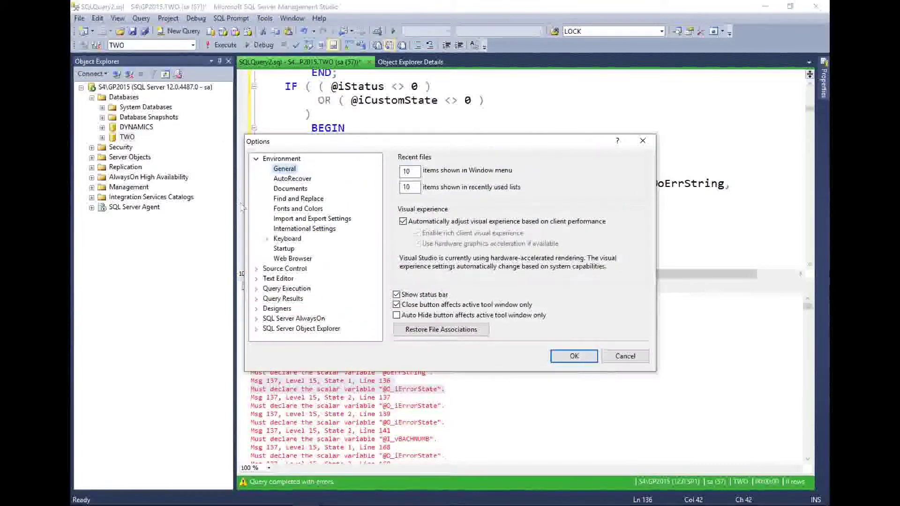
{"action": "left_click", "coordinate": [256, 278]}
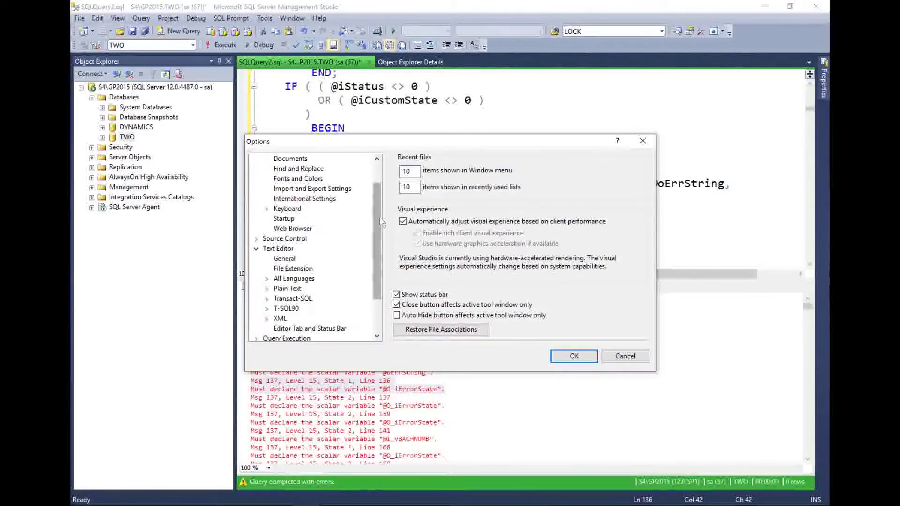
{"action": "scroll", "coordinate": [381, 223], "scroll_direction": "down", "scroll_amount": 2}
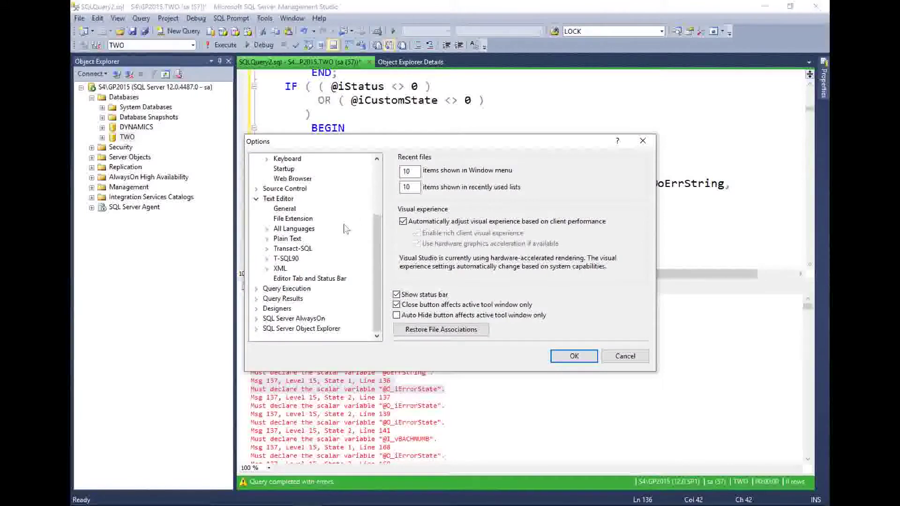
{"action": "left_click", "coordinate": [282, 228]}
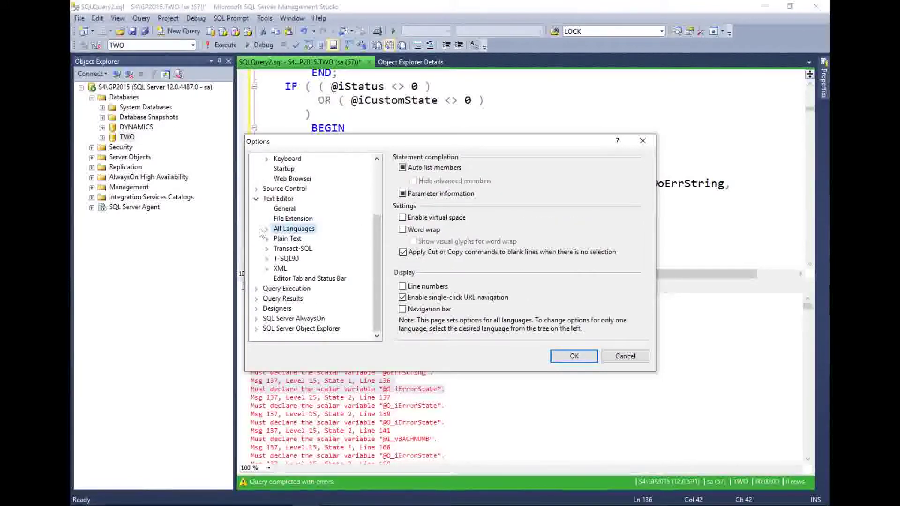
{"action": "left_click", "coordinate": [402, 286]}
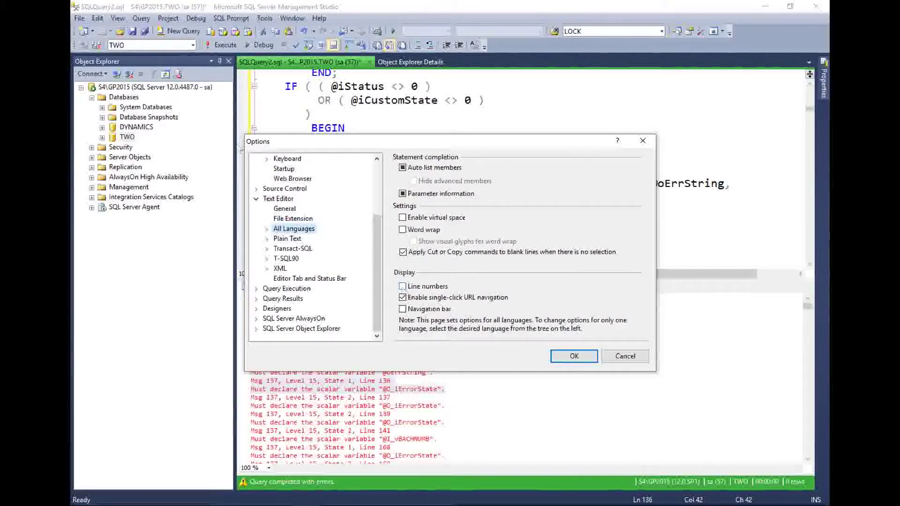
{"action": "left_click", "coordinate": [569, 357]}
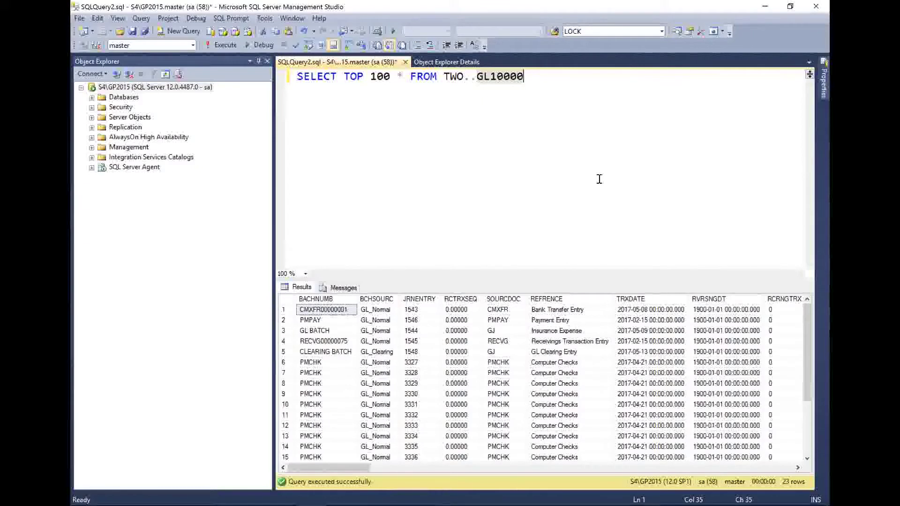
Select all rows and columns of the GL10000 query results.
{"action": "left_click", "coordinate": [323, 311]}
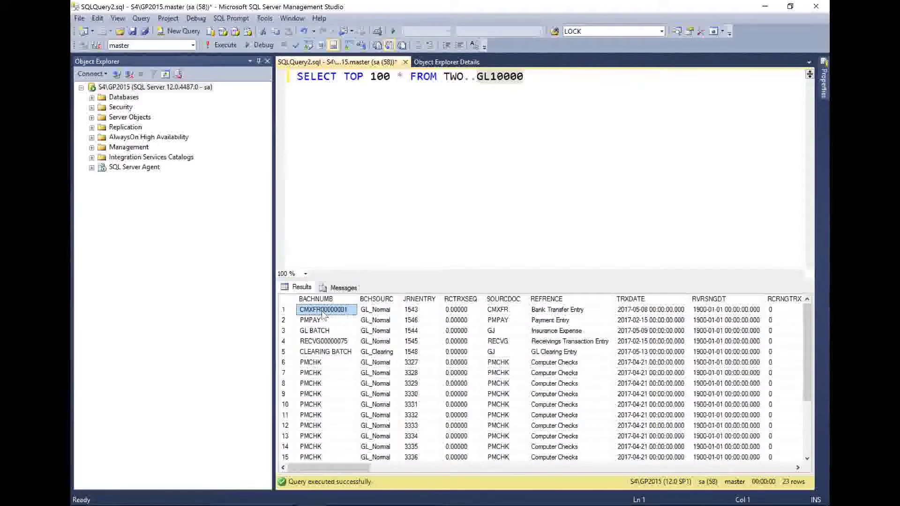
{"action": "key", "text": "ctrl+a"}
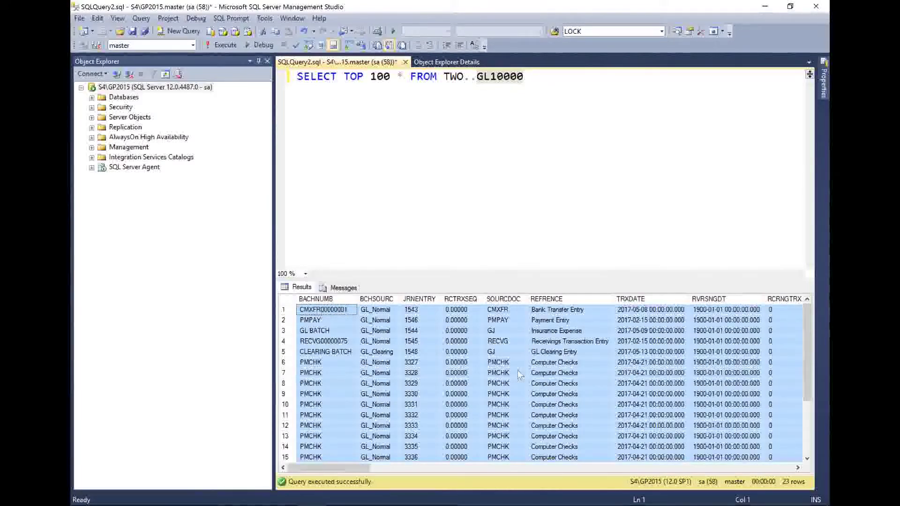
Switch to Excel, try pasting the results without column headers at A1, undo the paste, and return to SQL Server Management Studio.
{"action": "key", "text": "alt+Tab"}
{"action": "key", "text": "ctrl+v"}
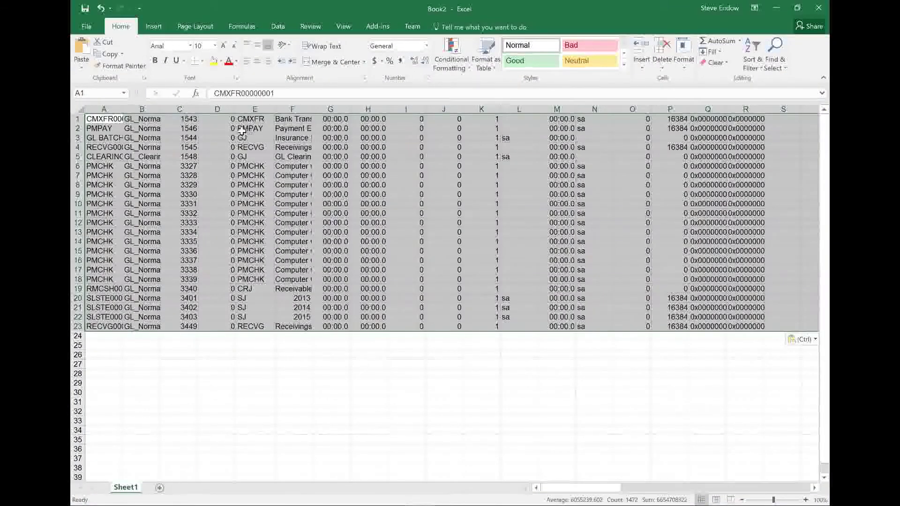
{"action": "left_click", "coordinate": [77, 119]}
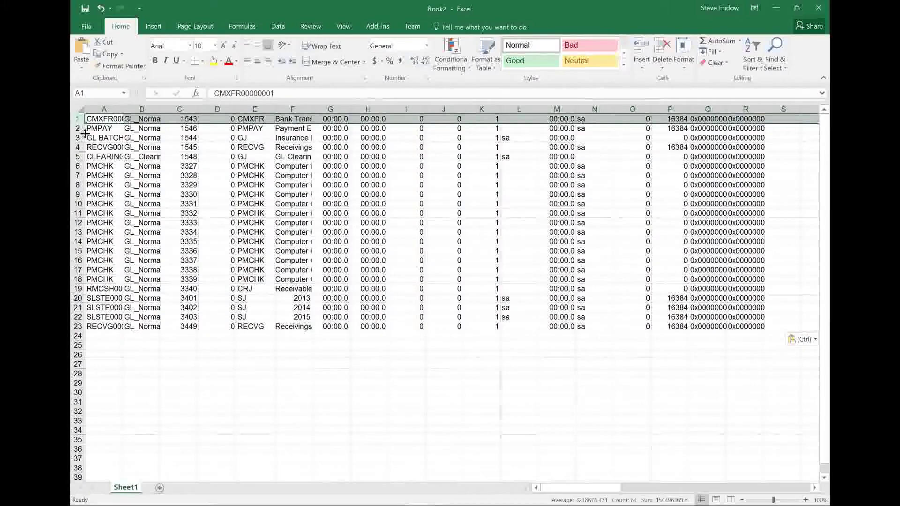
{"action": "key", "text": "ctrl+z"}
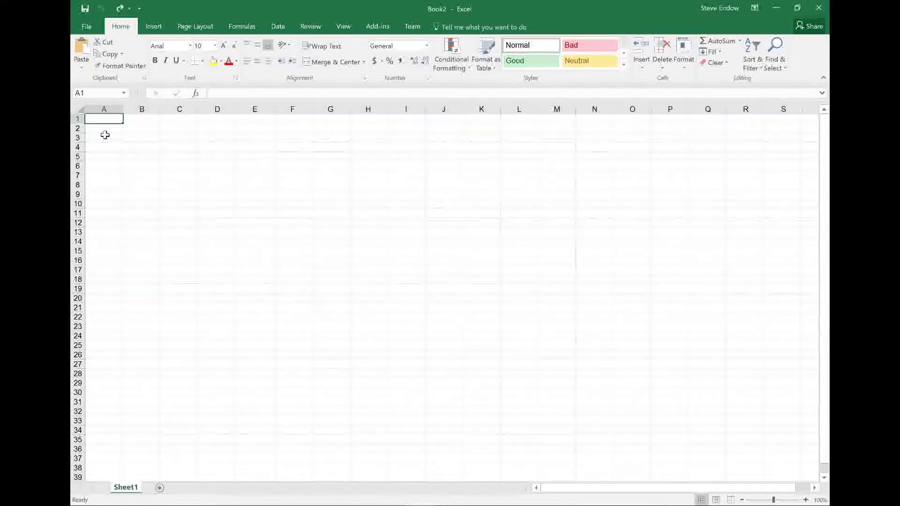
{"action": "key", "text": "alt+Tab"}
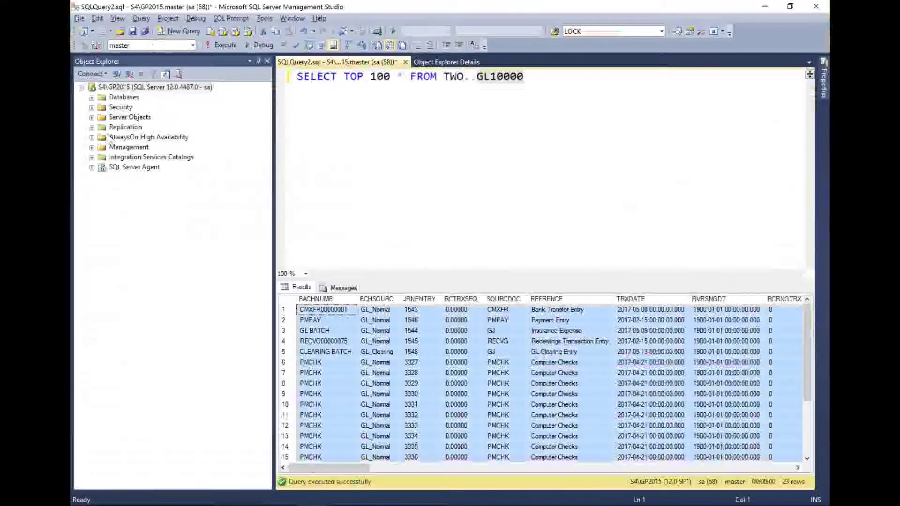
Copy the selected query results with headers and paste them into the blank Excel sheet starting at A1.
{"action": "right_click", "coordinate": [288, 306]}
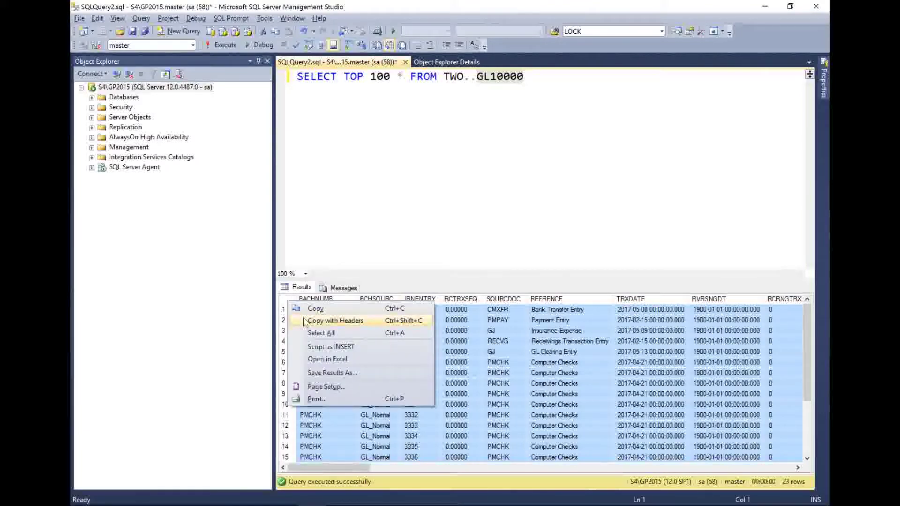
{"action": "left_click", "coordinate": [190, 163]}
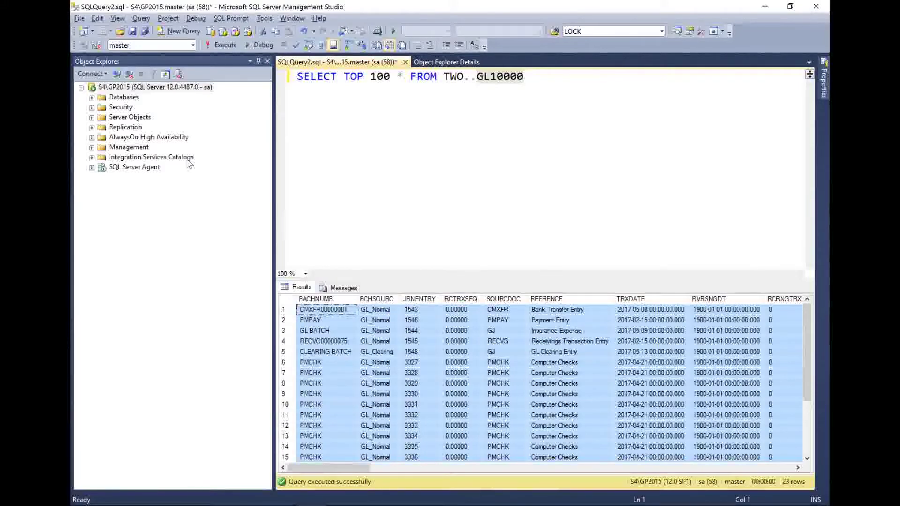
{"action": "key", "text": "alt+Tab"}
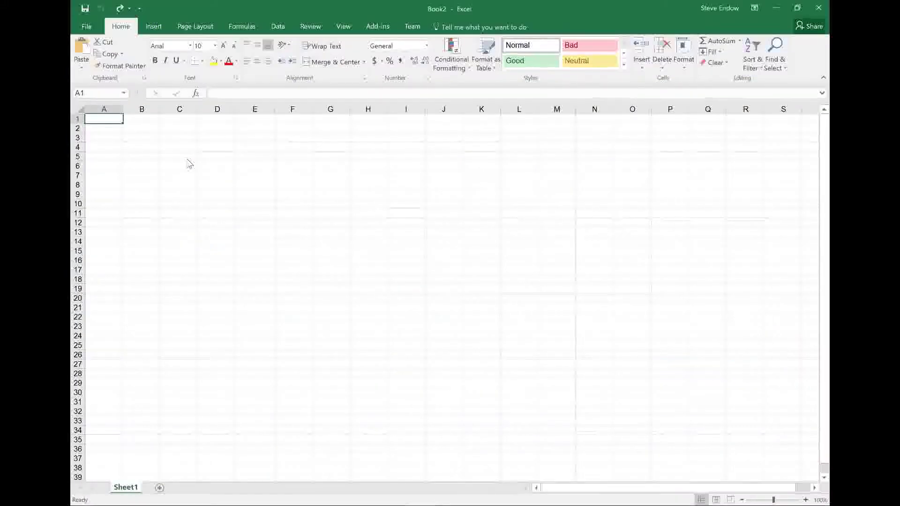
{"action": "key", "text": "ctrl+v"}
{"action": "key", "text": "ctrl+Home"}
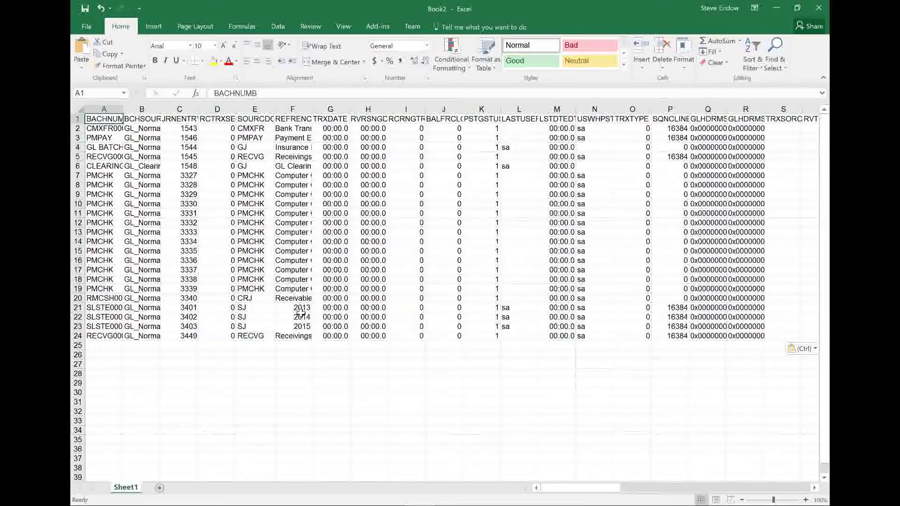
Make the pasted column headers in row 1 bold.
{"action": "key", "text": "ctrl+shift+Right"}
{"action": "key", "text": "ctrl+b"}
{"action": "key", "text": "ctrl+Home"}
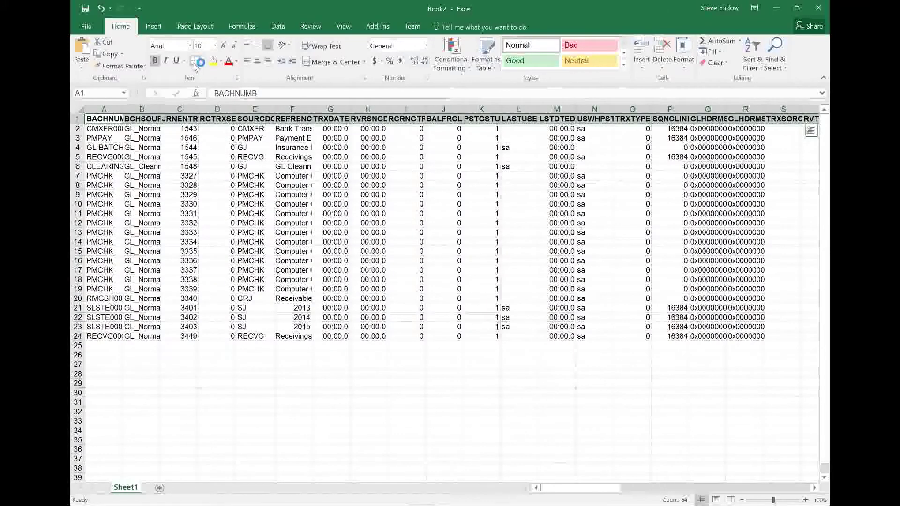
Select the whole worksheet and auto-fit all column widths to their contents.
{"action": "left_click", "coordinate": [81, 110]}
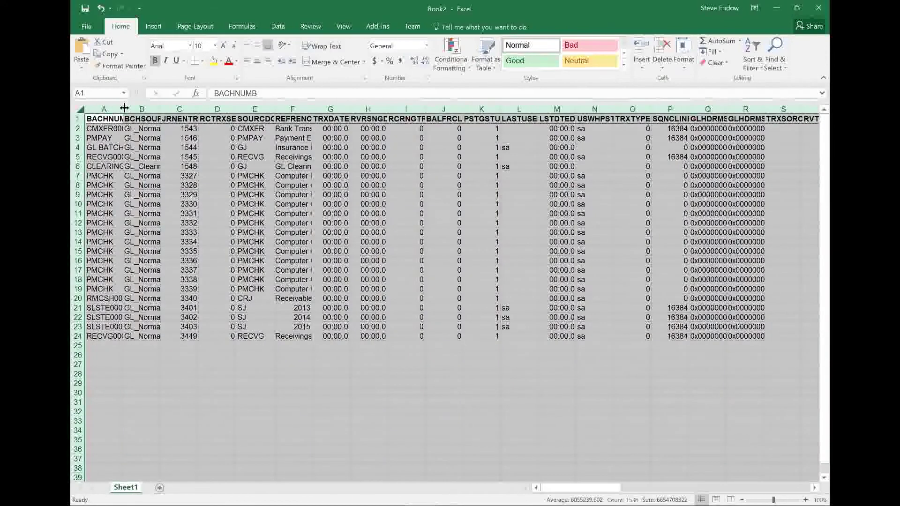
{"action": "double_click", "coordinate": [123, 109]}
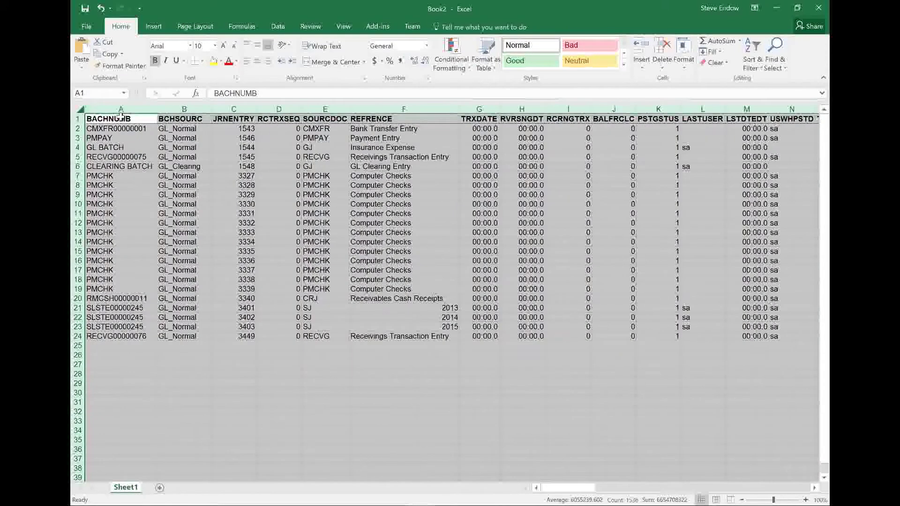
{"action": "left_click", "coordinate": [120, 118]}
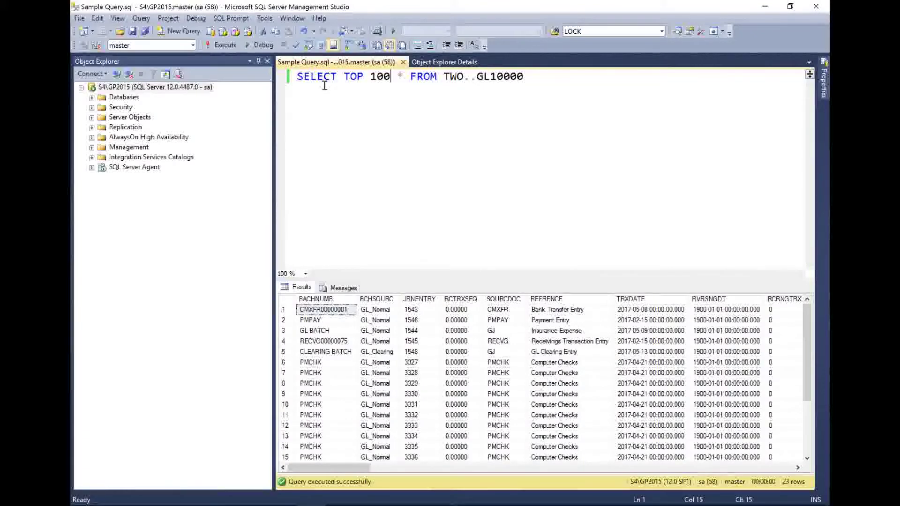
Switch to SQL Server Management Studio, review the output formats in the SQL Server Results to Text options, and accept Comma delimited.
{"action": "left_click", "coordinate": [273, 18]}
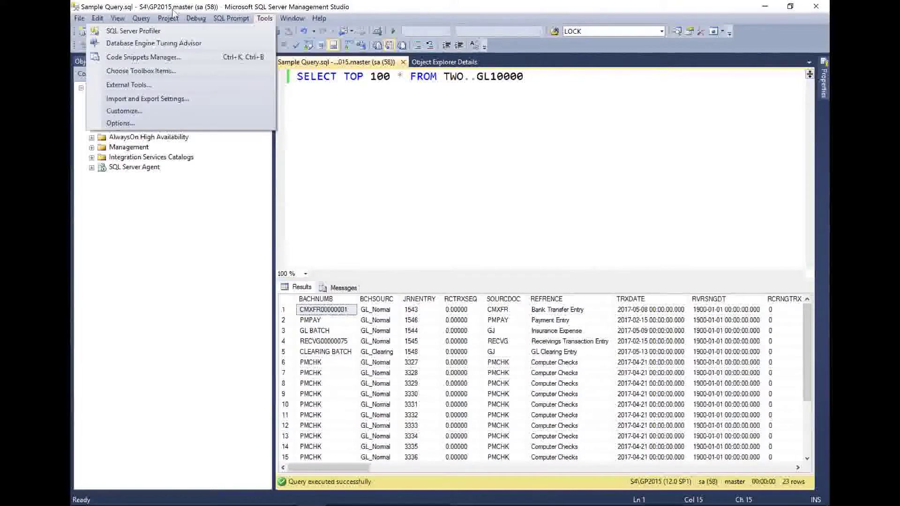
{"action": "left_click", "coordinate": [244, 125]}
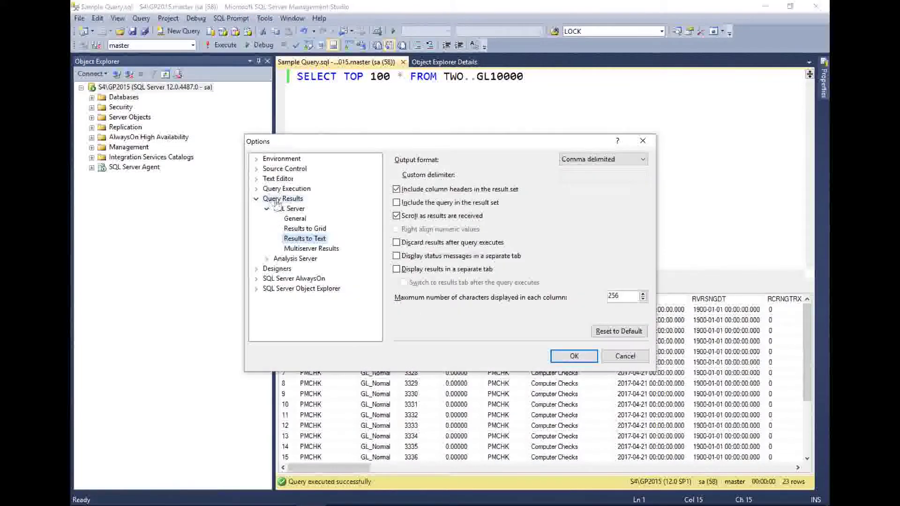
{"action": "left_click", "coordinate": [291, 238]}
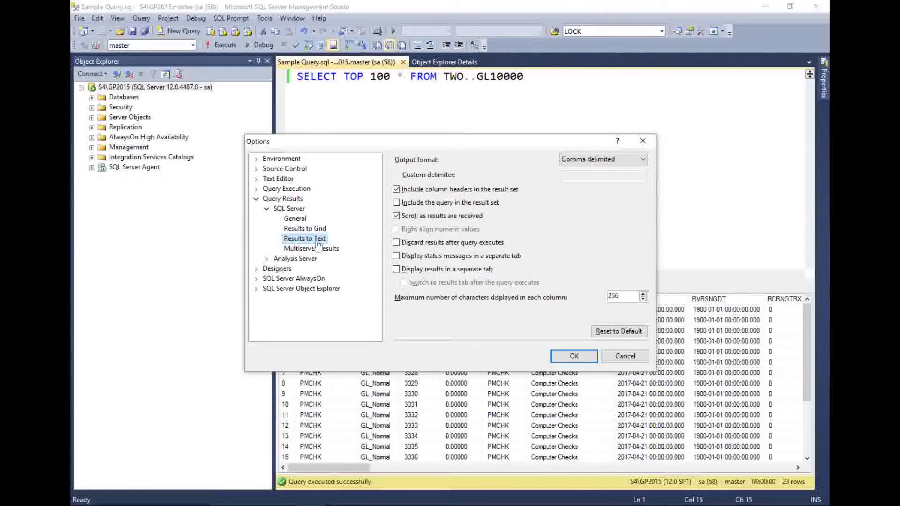
{"action": "left_click", "coordinate": [643, 161]}
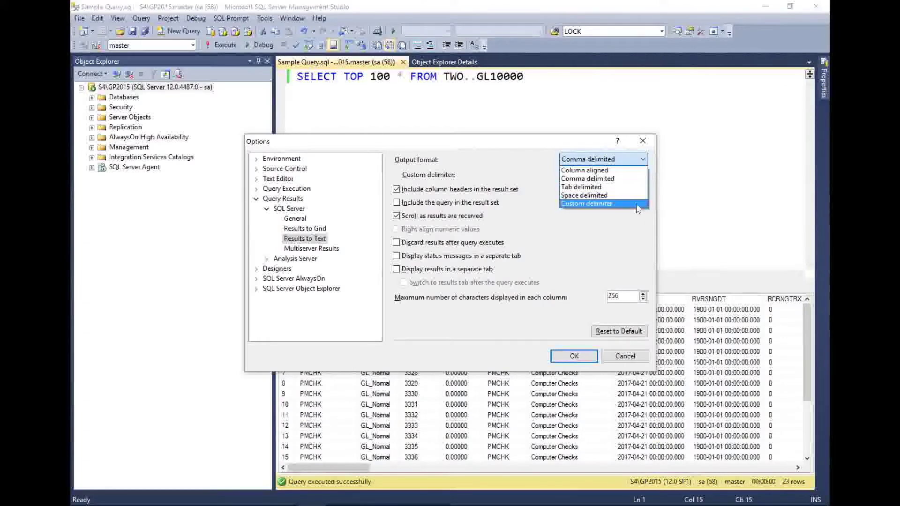
{"action": "left_click", "coordinate": [596, 146]}
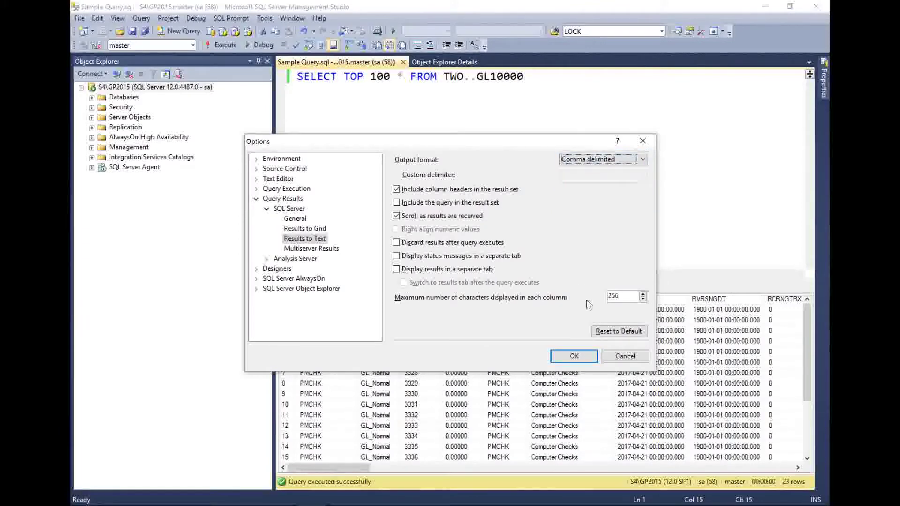
{"action": "left_click", "coordinate": [574, 356]}
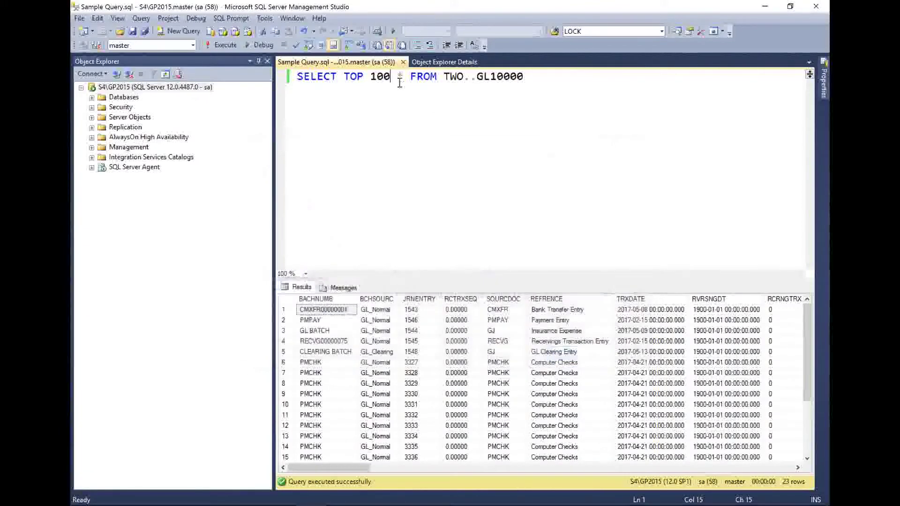
Rerun the GL10000 query with results sent to text, and examine the Bank Transfer Entry value in the first data row.
{"action": "left_click", "coordinate": [378, 47]}
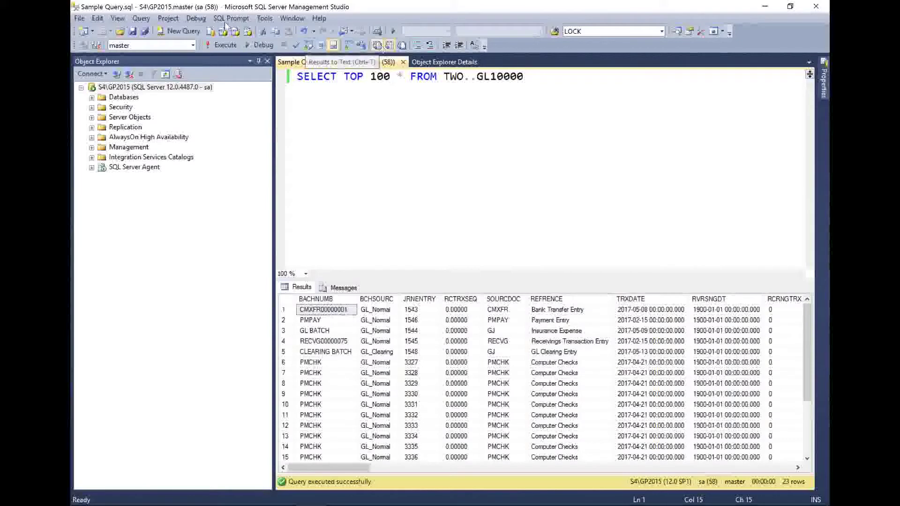
{"action": "key", "text": "F5"}
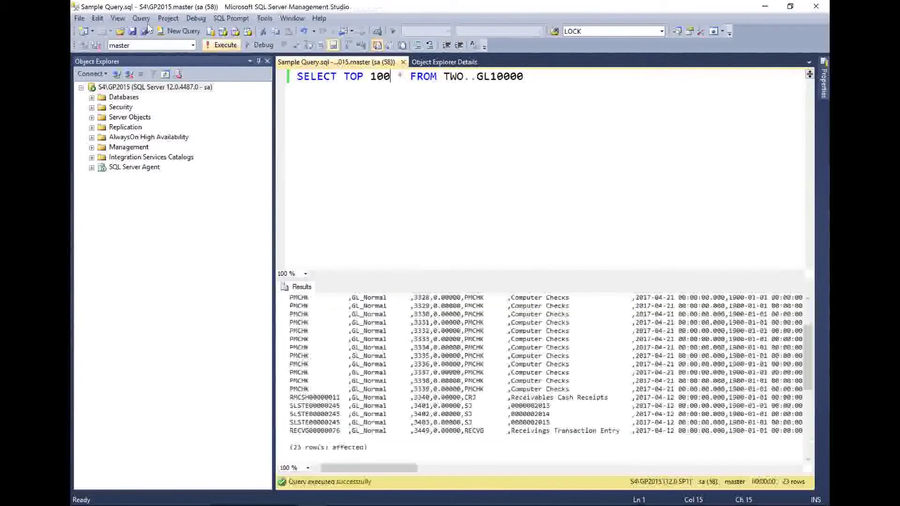
{"action": "left_click_drag", "start_coordinate": [814, 368], "coordinate": [810, 347]}
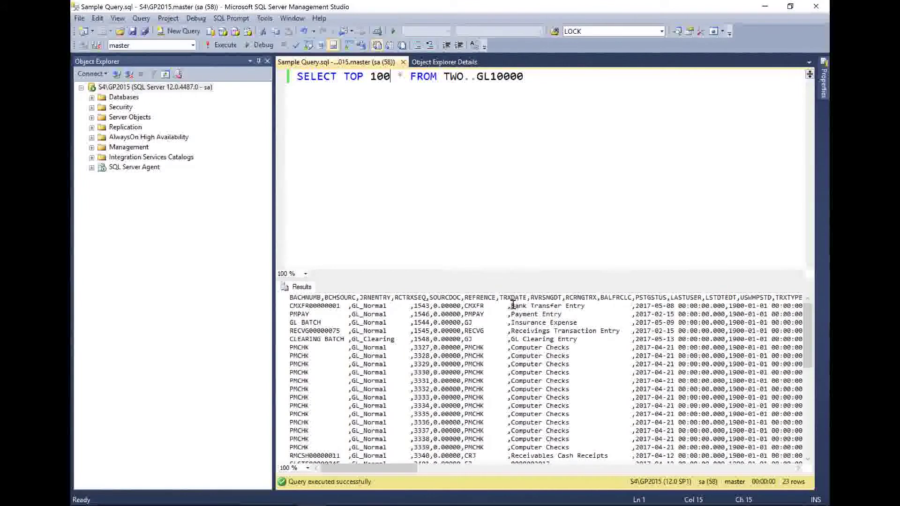
{"action": "left_click_drag", "start_coordinate": [511, 305], "coordinate": [586, 306]}
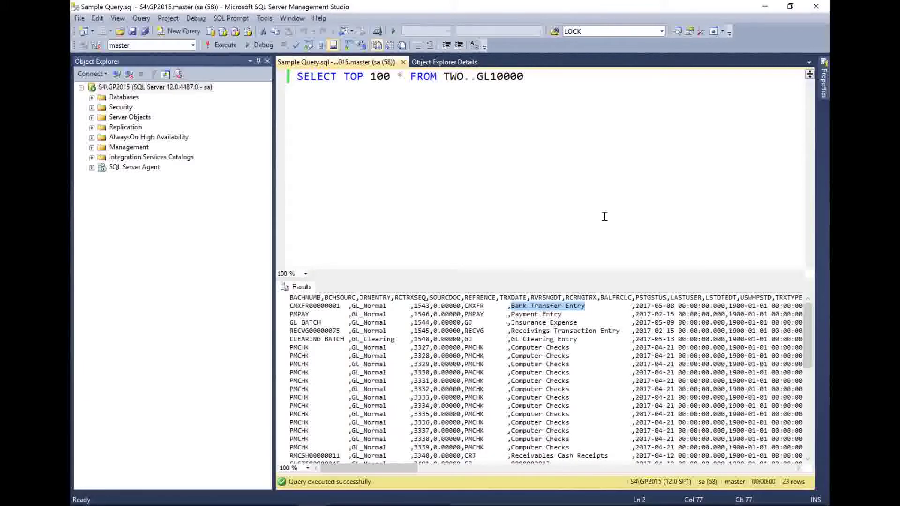
{"action": "left_click", "coordinate": [500, 298]}
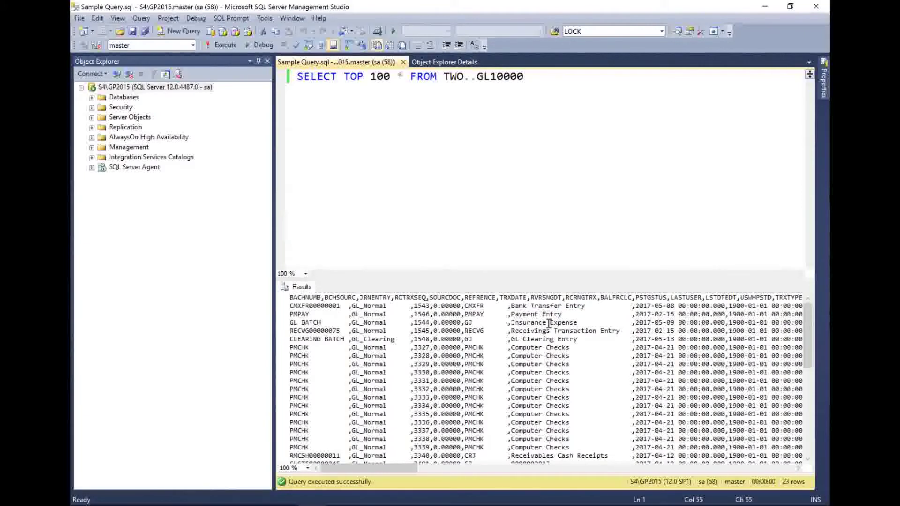